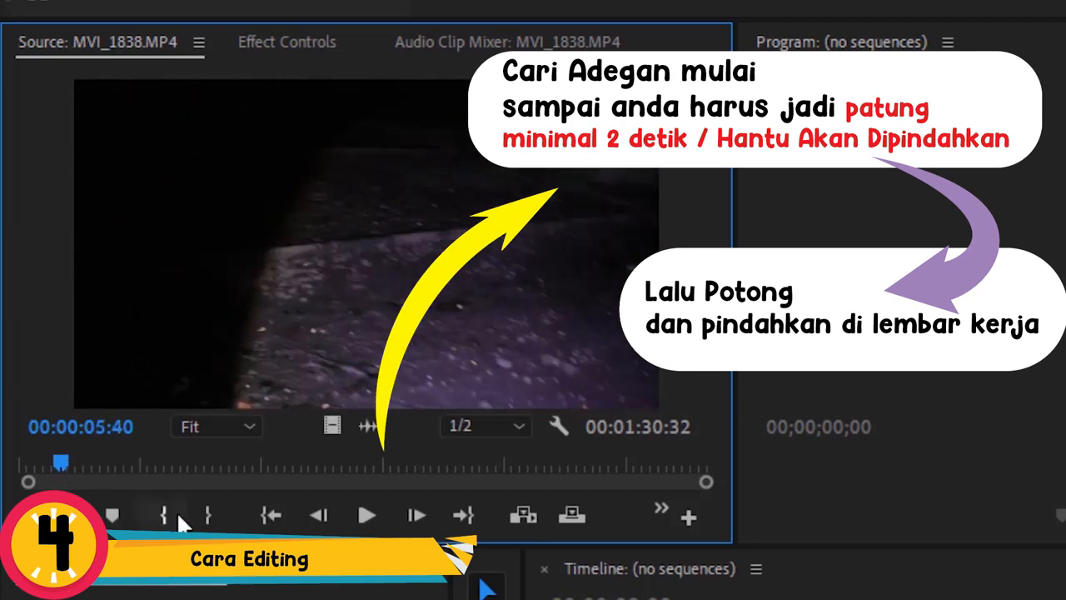
Step: Mark MVI_1838.MP4 from 00:00:05:40 to 00:00:50:18 and place only its video in the empty timeline as a new sequence
{"action": "left_click", "coordinate": [171, 513]}
{"action": "left_click_drag", "start_coordinate": [60, 460], "coordinate": [400, 455]}
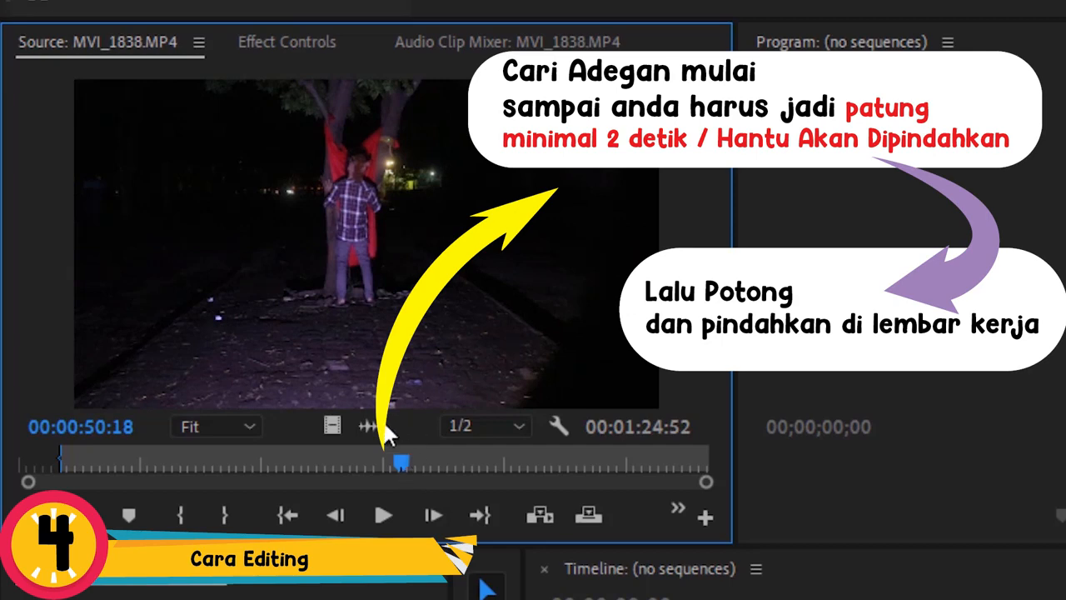
{"action": "key", "text": "o"}
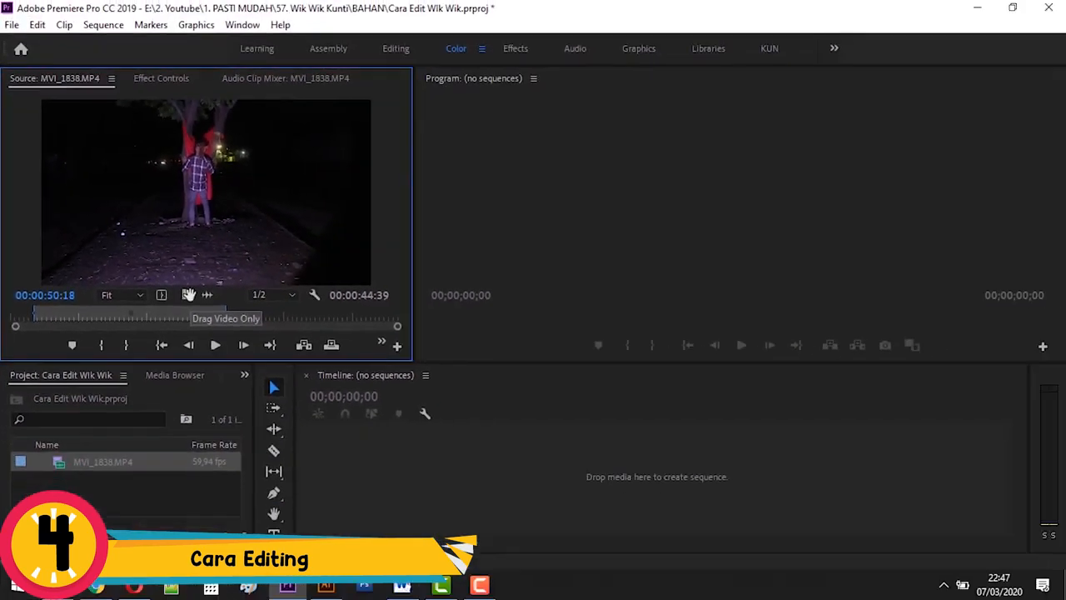
{"action": "left_click_drag", "start_coordinate": [188, 294], "coordinate": [430, 475]}
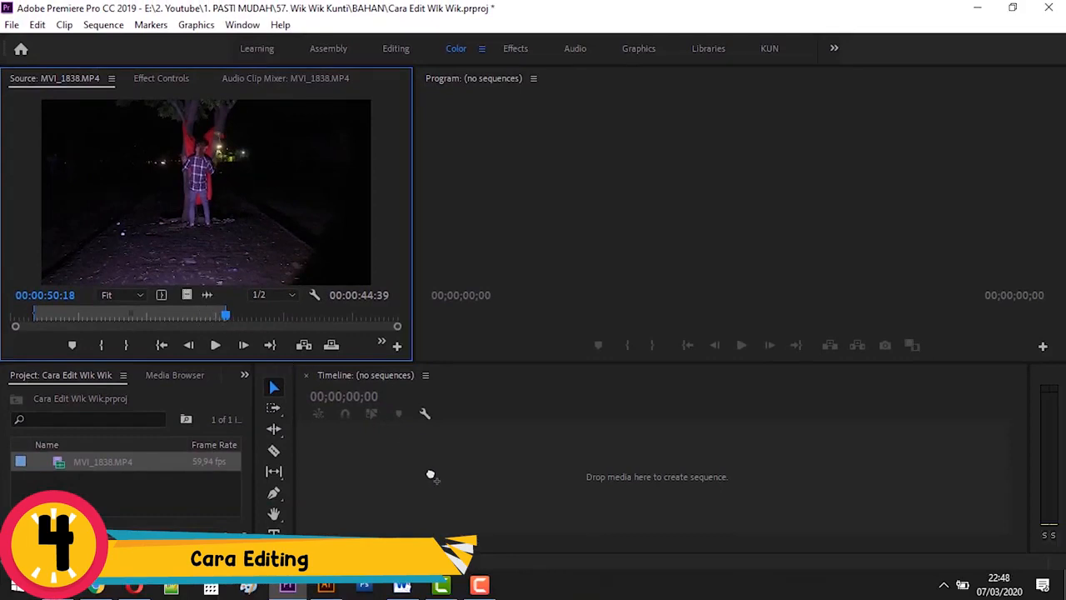
{"action": "left_click_drag", "start_coordinate": [431, 474], "coordinate": [431, 474]}
Step: Add a frame hold to the clip at 00:00:43:17, then park the playhead at 00:00:44:01 in the held segment
{"action": "left_click_drag", "start_coordinate": [488, 421], "coordinate": [650, 420]}
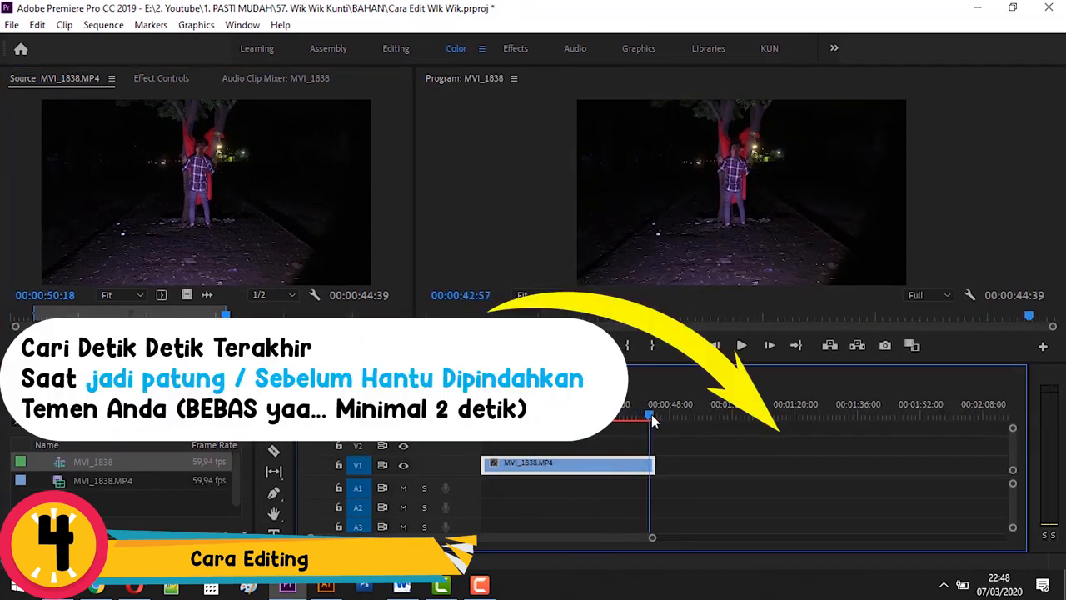
{"action": "left_click_drag", "start_coordinate": [654, 541], "coordinate": [466, 580]}
{"action": "left_click_drag", "start_coordinate": [747, 415], "coordinate": [742, 417]}
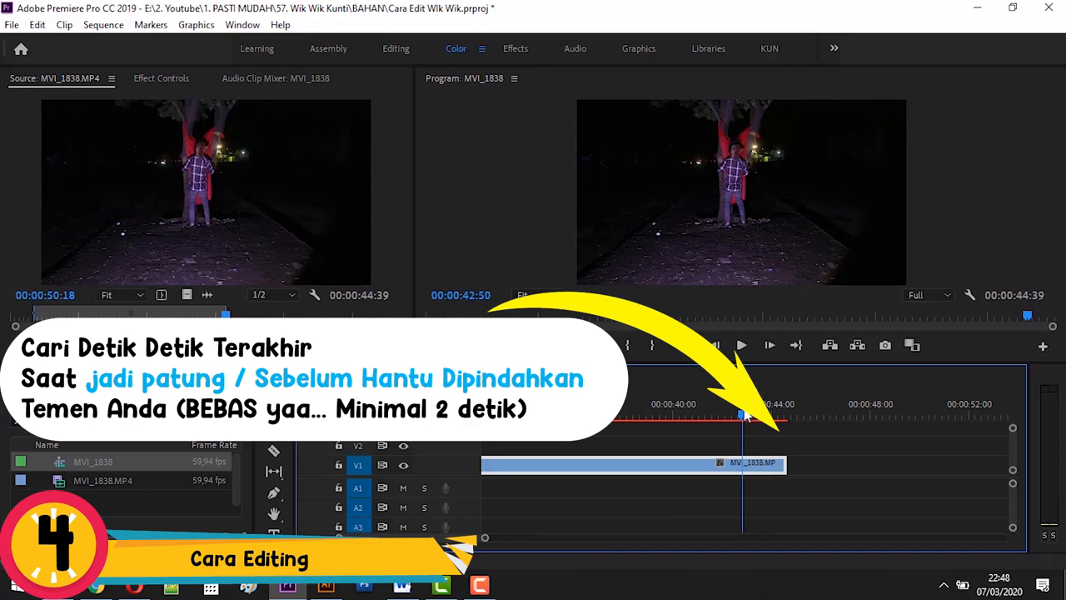
{"action": "left_click_drag", "start_coordinate": [743, 414], "coordinate": [754, 415]}
{"action": "right_click", "coordinate": [760, 468]}
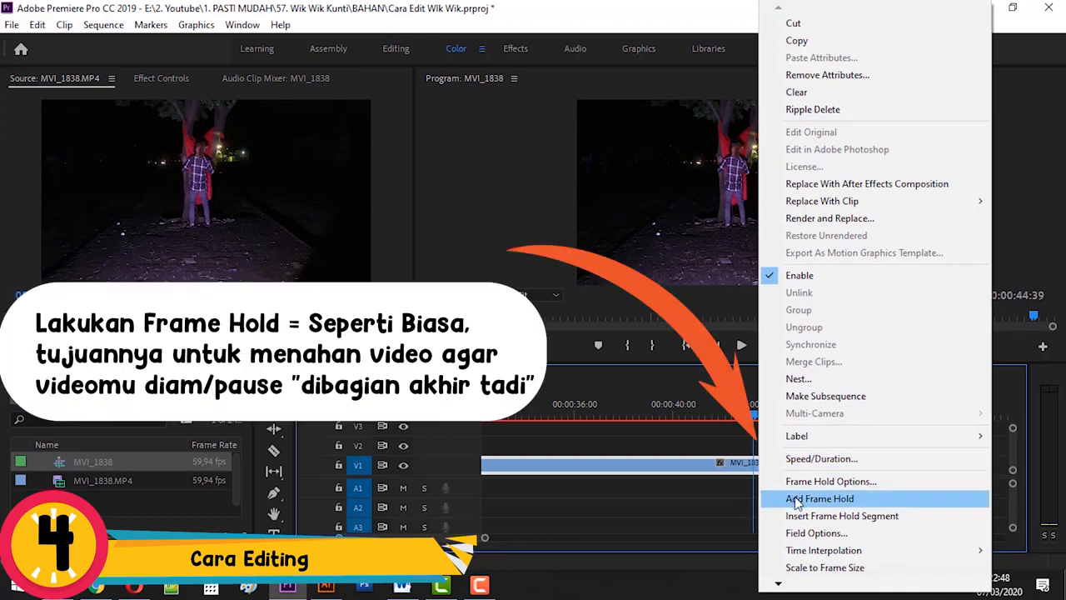
{"action": "left_click", "coordinate": [796, 499]}
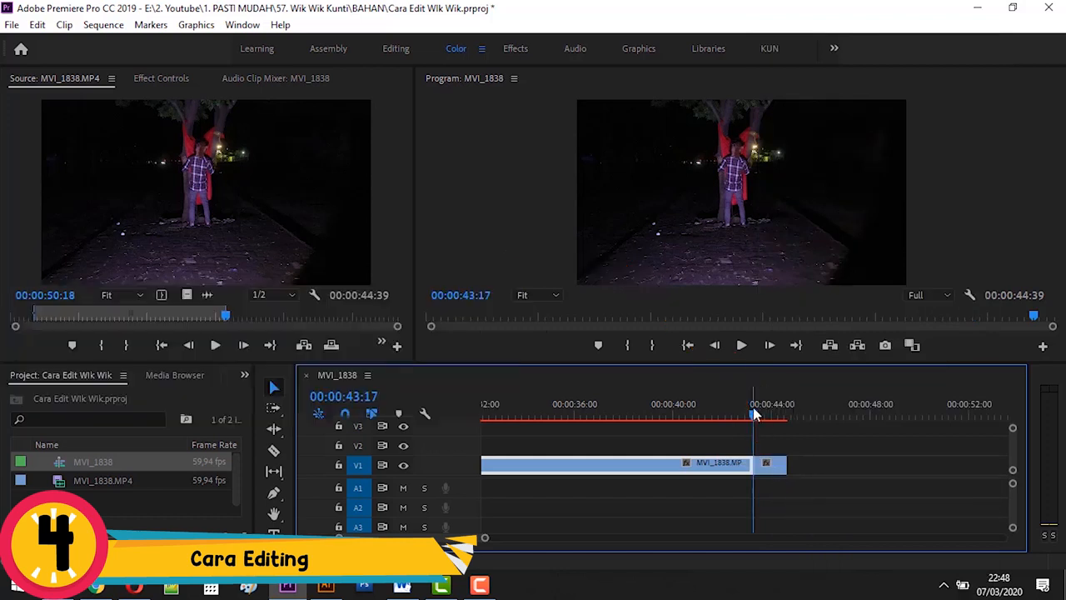
{"action": "left_click_drag", "start_coordinate": [753, 413], "coordinate": [777, 415]}
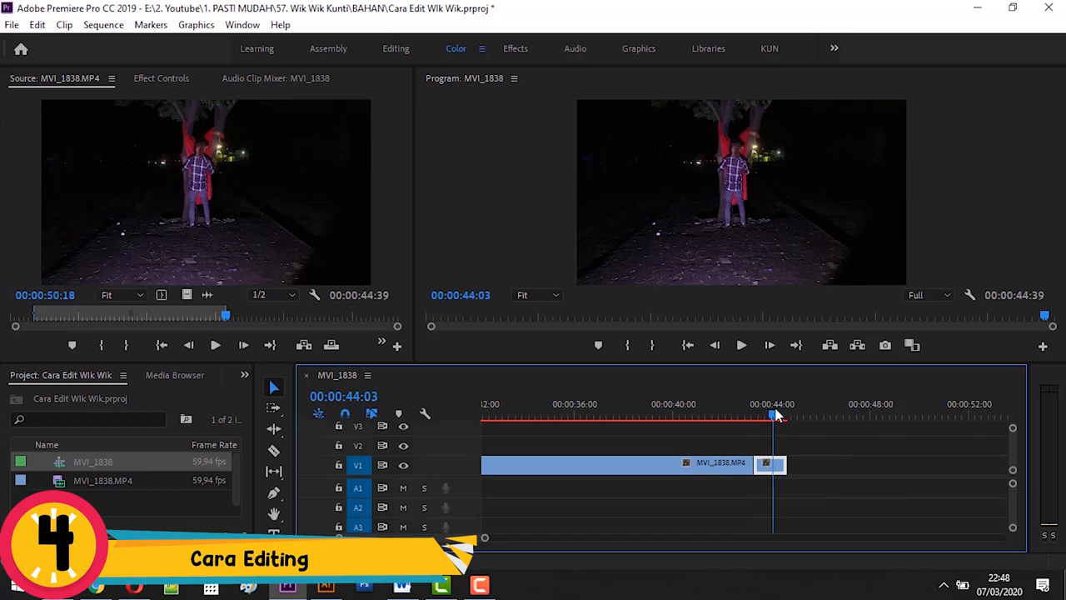
{"action": "left_click_drag", "start_coordinate": [775, 414], "coordinate": [773, 414]}
Step: Mark a new source range in MVI_1838.MP4 from 00:00:58:10, where the ghost is gone, to 00:01:10:25
{"action": "left_click", "coordinate": [228, 323]}
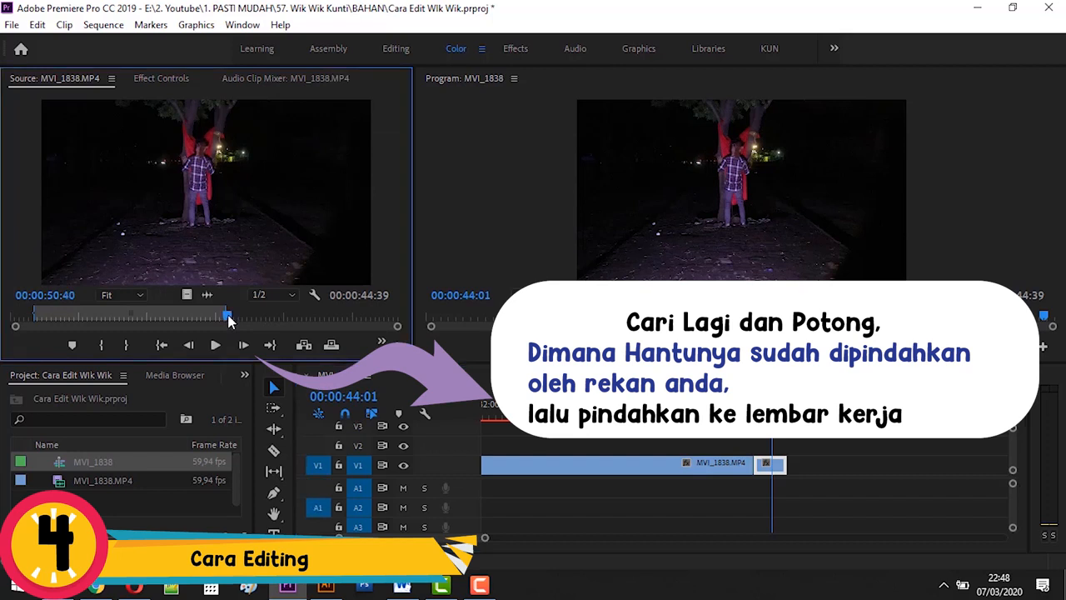
{"action": "left_click_drag", "start_coordinate": [228, 316], "coordinate": [229, 316]}
{"action": "left_click_drag", "start_coordinate": [230, 321], "coordinate": [260, 318]}
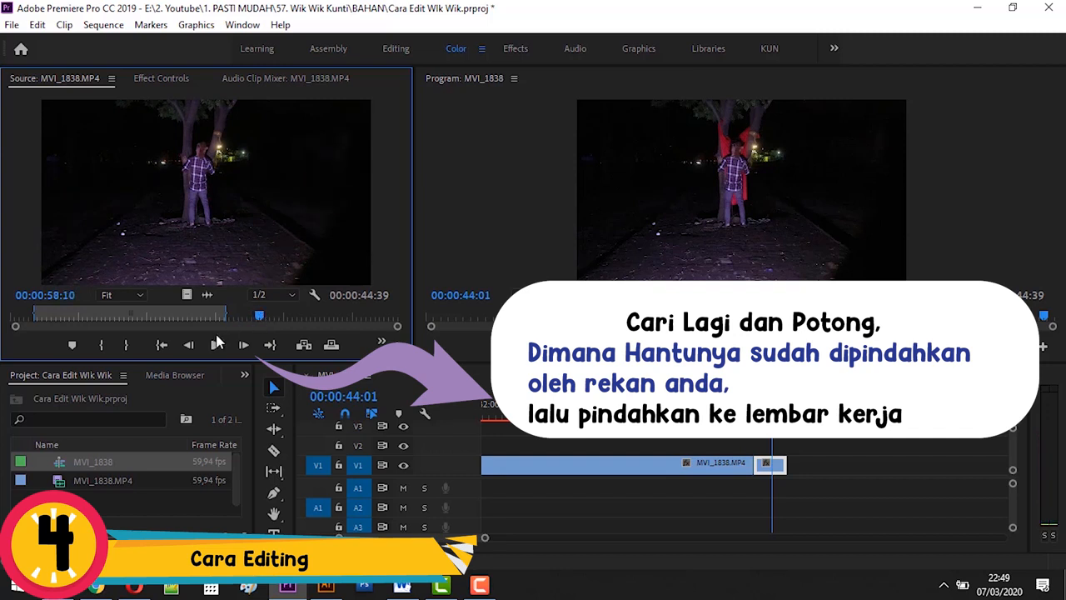
{"action": "left_click", "coordinate": [103, 347]}
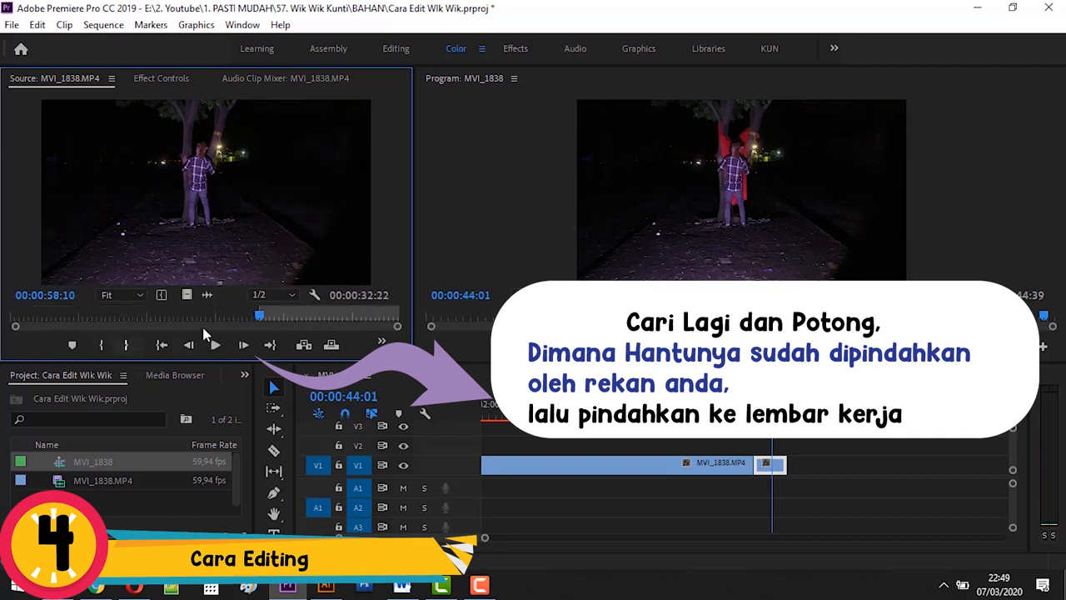
{"action": "left_click_drag", "start_coordinate": [262, 318], "coordinate": [316, 319]}
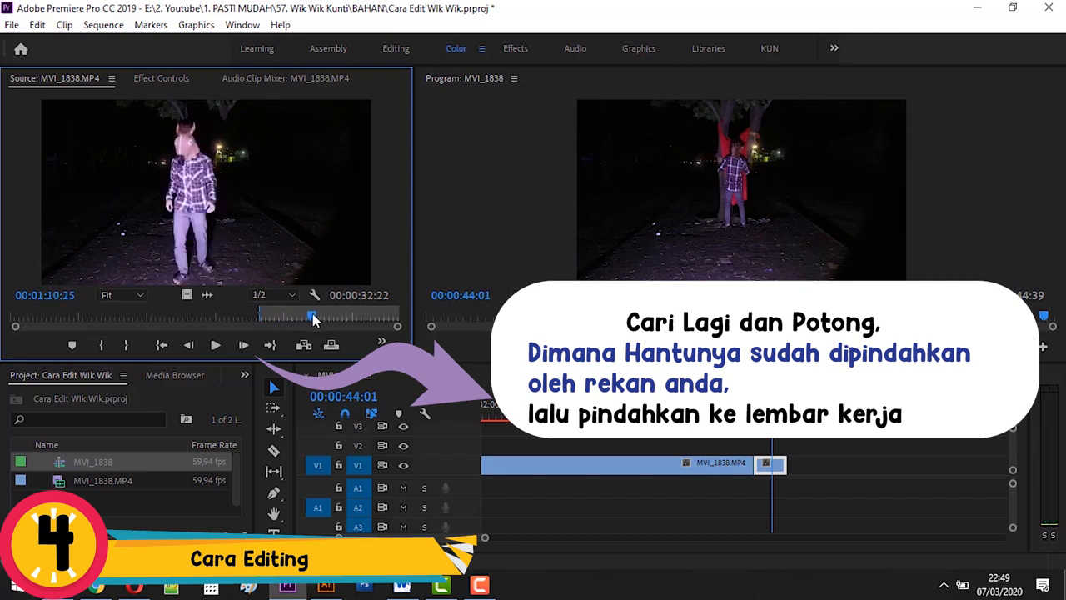
{"action": "left_click", "coordinate": [128, 355]}
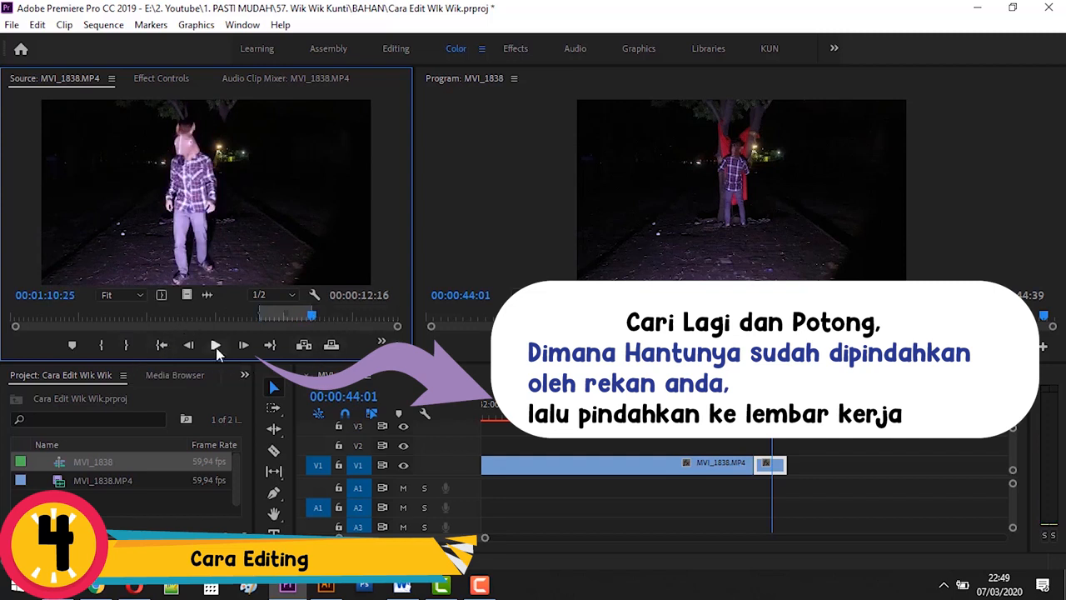
Step: Move both sequence clips up to V2 and place the marked video-only range on V1, overlapping the end of the held segment
{"action": "left_click", "coordinate": [829, 477]}
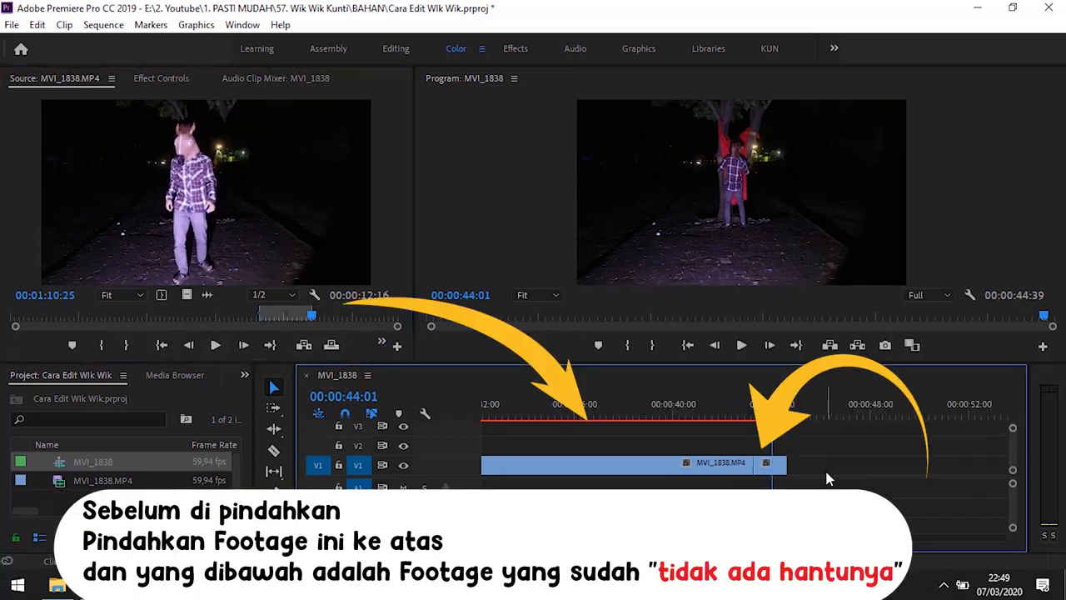
{"action": "left_click", "coordinate": [631, 465]}
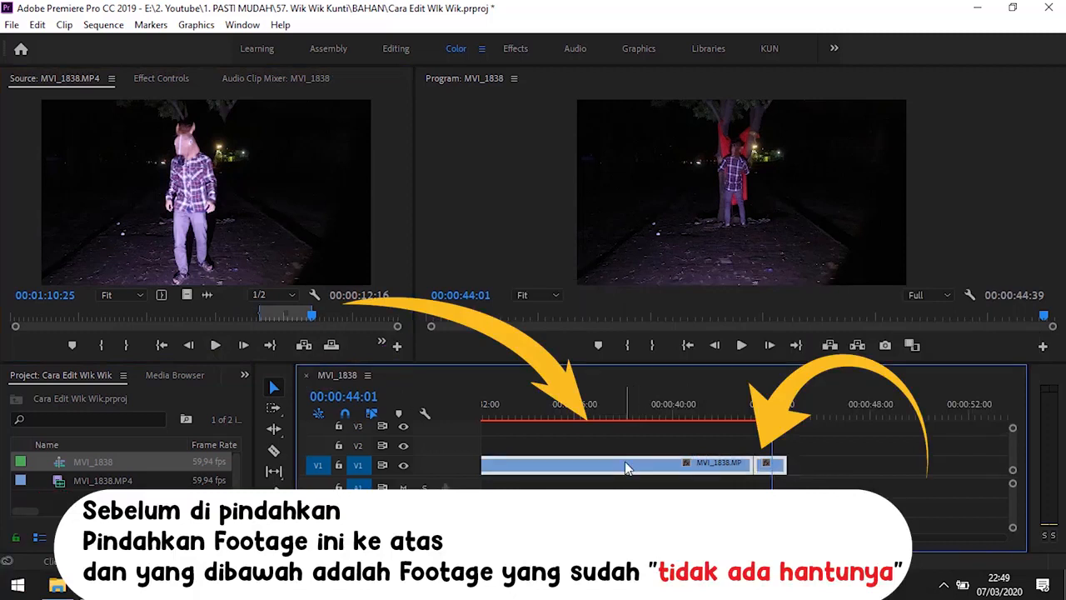
{"action": "left_click_drag", "start_coordinate": [624, 461], "coordinate": [625, 442]}
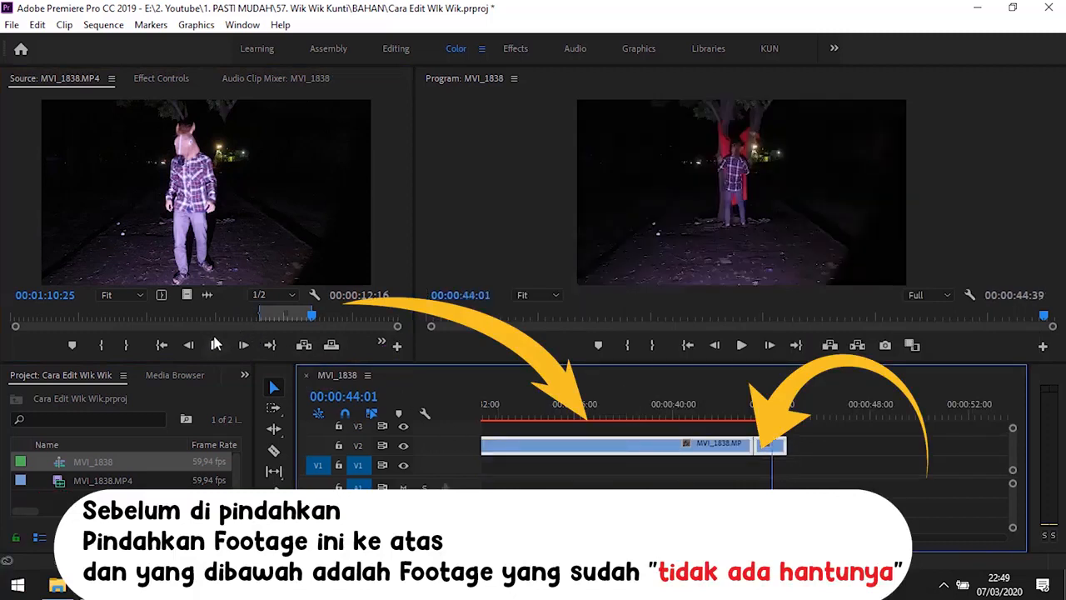
{"action": "left_click_drag", "start_coordinate": [186, 296], "coordinate": [773, 472]}
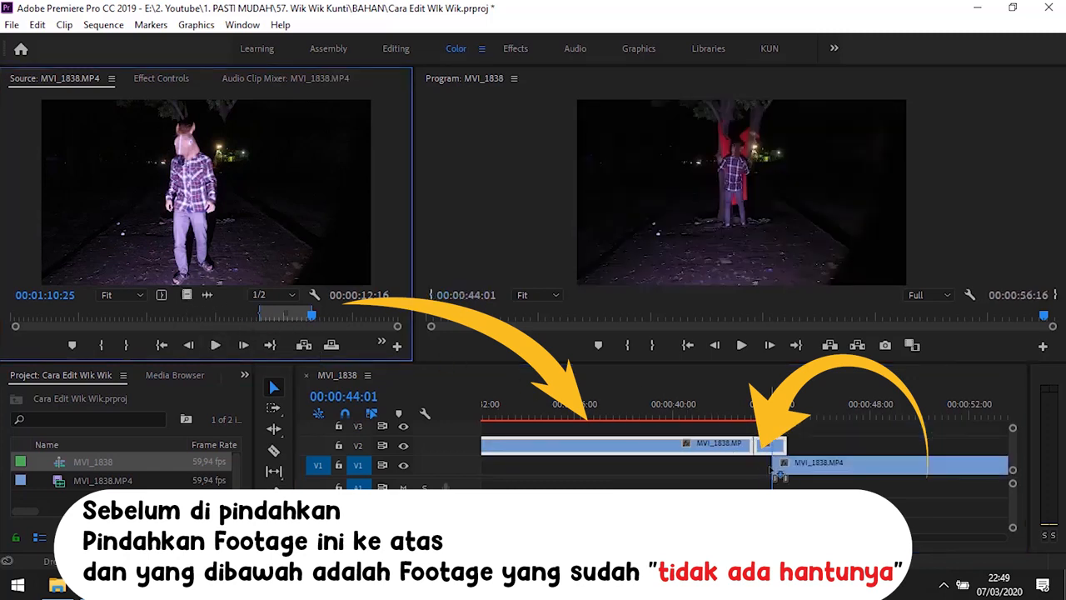
{"action": "left_click_drag", "start_coordinate": [770, 426], "coordinate": [768, 420]}
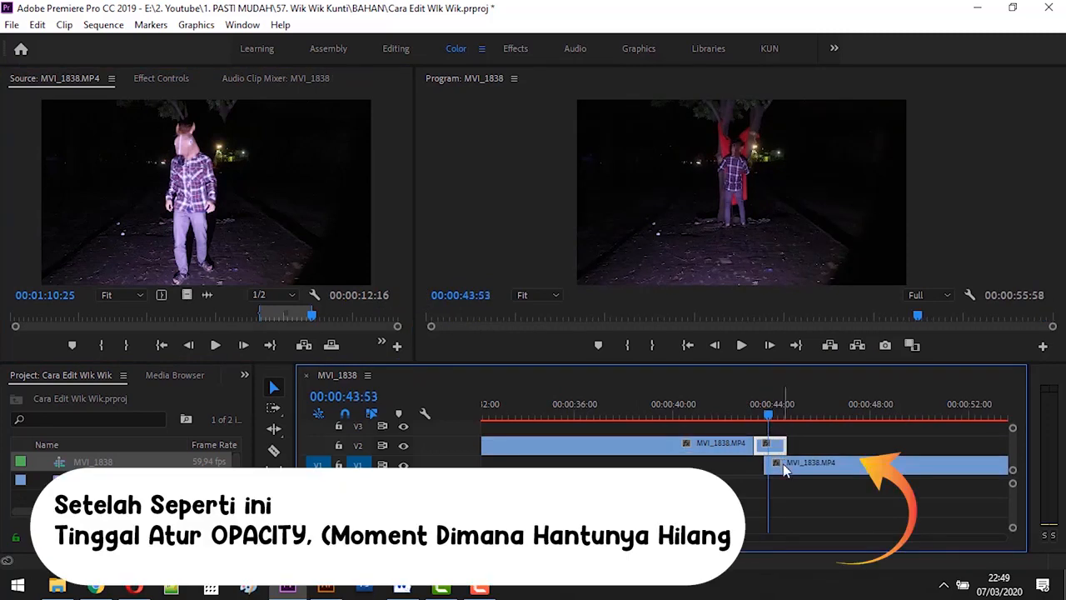
Step: Add an Opacity keyframe of 100% to the held segment on V2 at 00:00:43:42, where the V1 clip starts
{"action": "left_click_drag", "start_coordinate": [770, 415], "coordinate": [766, 416]}
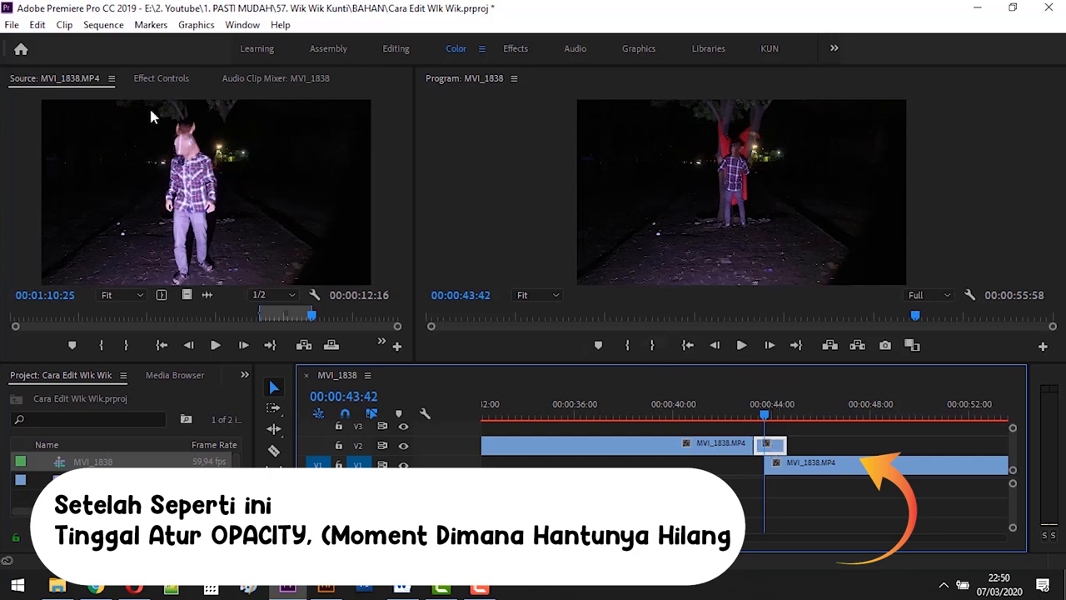
{"action": "left_click", "coordinate": [174, 80]}
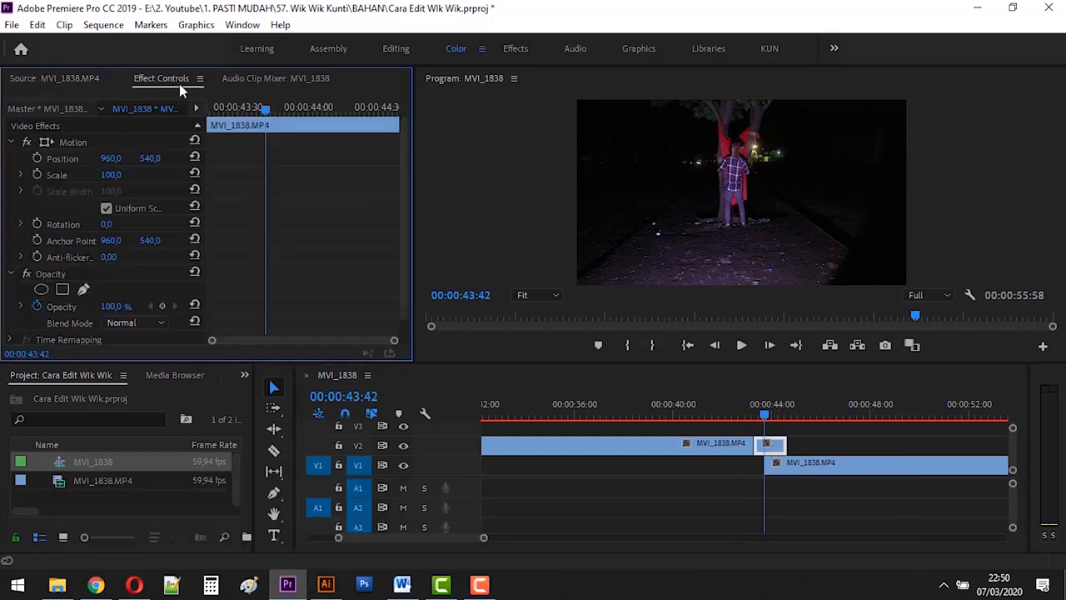
{"action": "left_click_drag", "start_coordinate": [402, 154], "coordinate": [398, 218]}
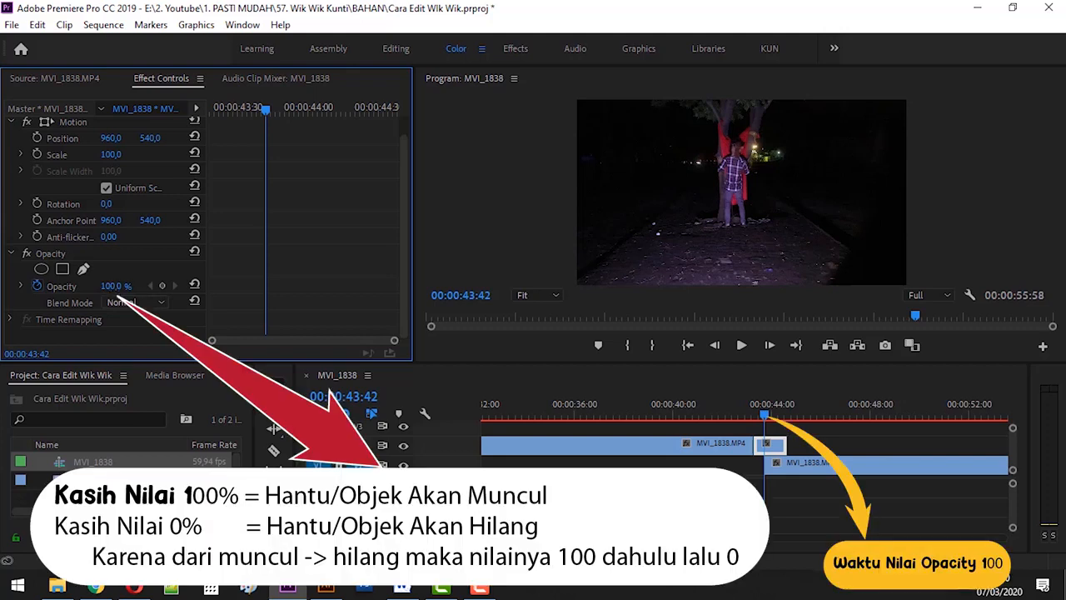
{"action": "left_click", "coordinate": [112, 286]}
{"action": "type", "text": "0"}
{"action": "key", "text": "BackSpace"}
{"action": "type", "text": "100"}
{"action": "key", "text": "Return"}
Step: Set the held segment's Opacity to 0% at its end, 00:00:44:39, to fade the ghost out
{"action": "left_click", "coordinate": [769, 417]}
{"action": "left_click_drag", "start_coordinate": [769, 417], "coordinate": [788, 416]}
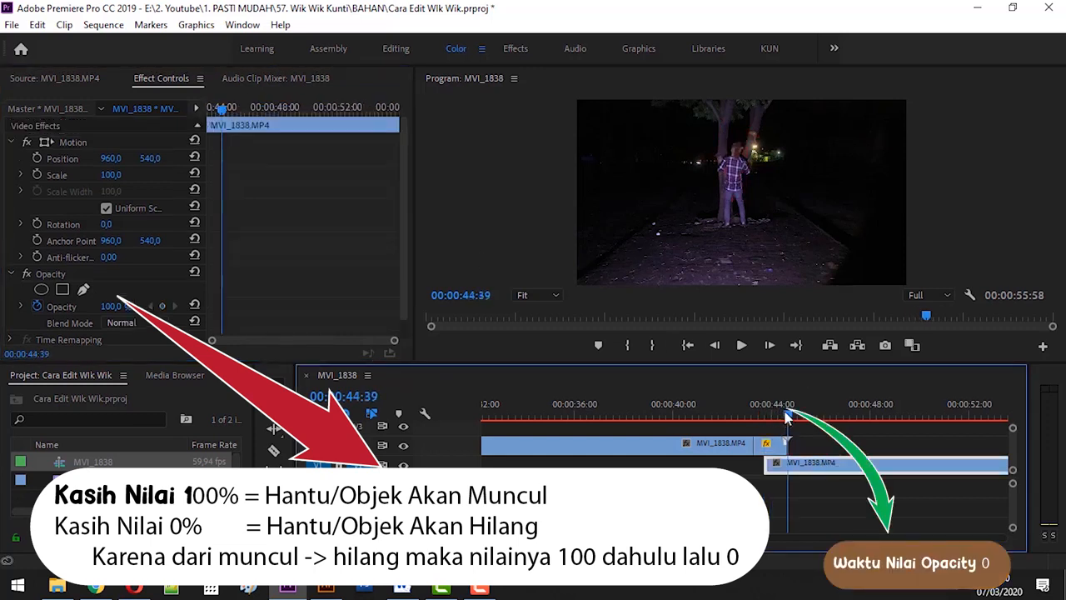
{"action": "left_click", "coordinate": [774, 449]}
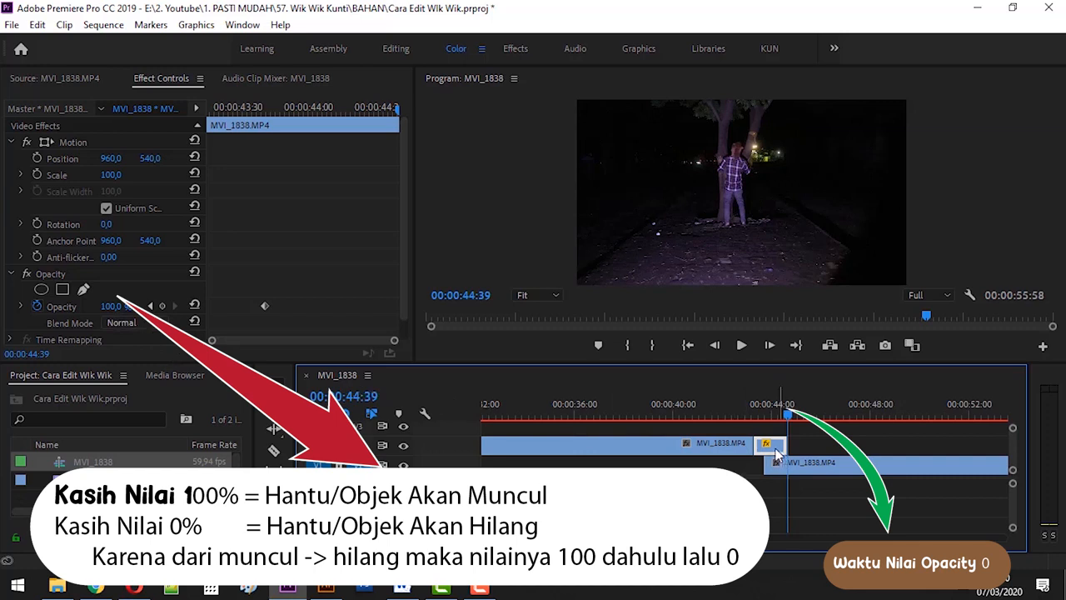
{"action": "left_click", "coordinate": [111, 307]}
{"action": "type", "text": "0"}
{"action": "key", "text": "Return"}
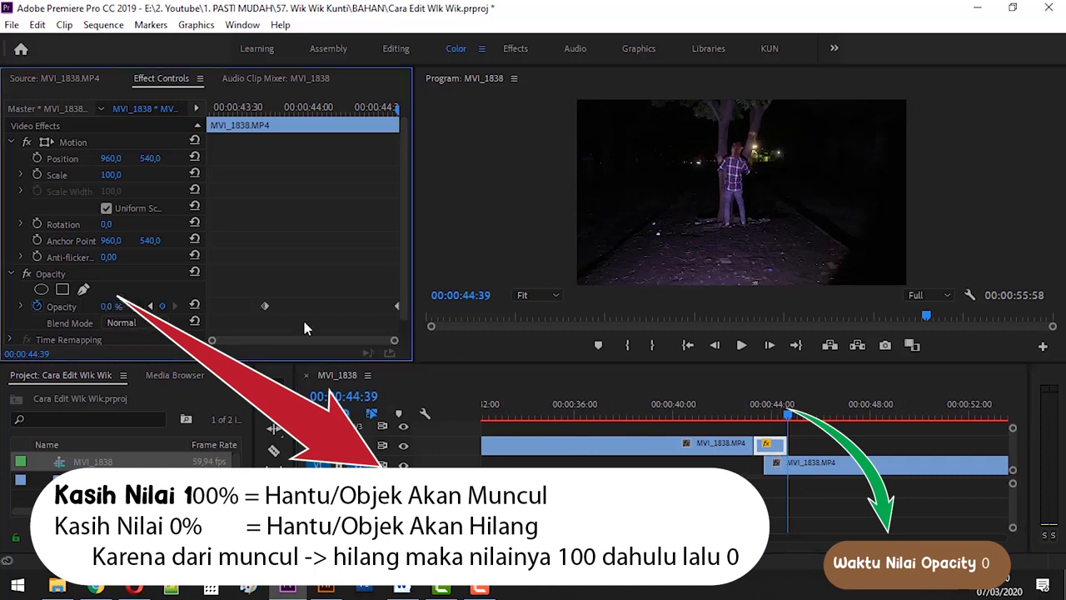
Step: Play the sequence from 00:00:43:04 to check the ghost's fade-out transition
{"action": "left_click_drag", "start_coordinate": [787, 411], "coordinate": [747, 411]}
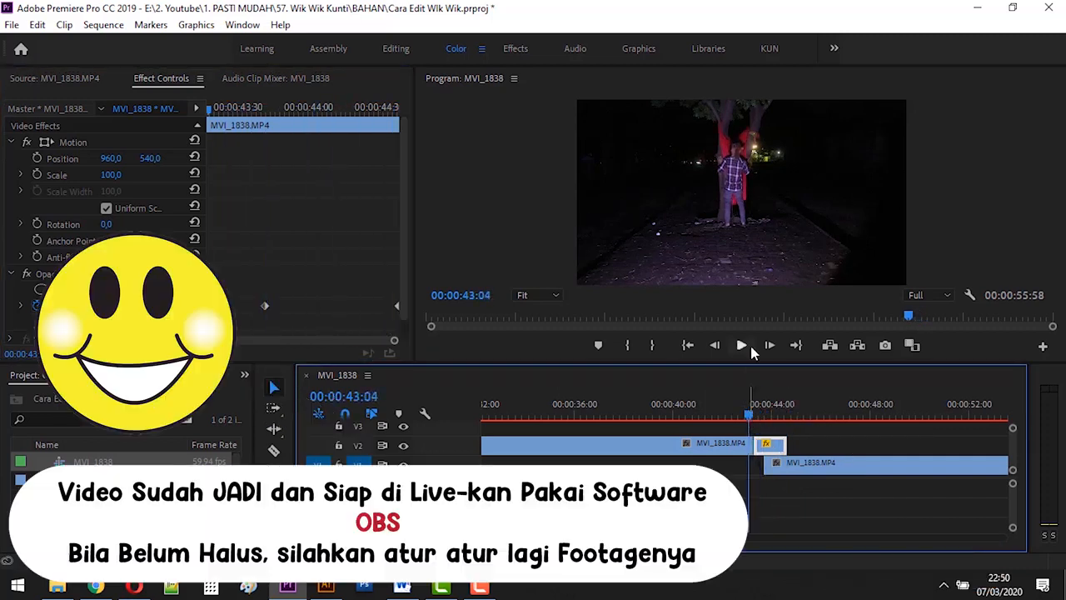
{"action": "left_click", "coordinate": [741, 346]}
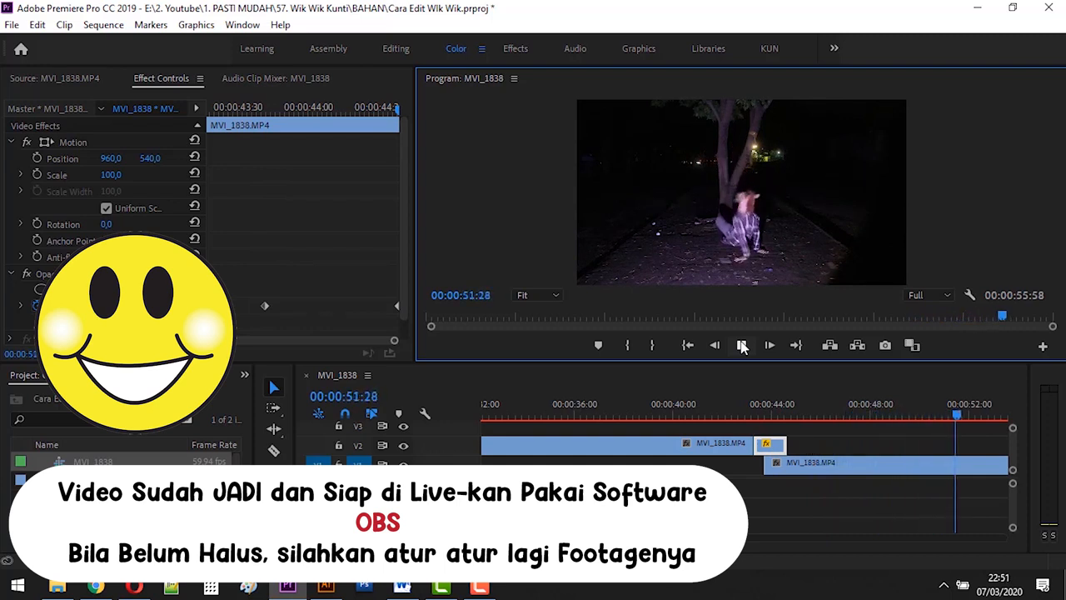
{"action": "left_click", "coordinate": [743, 345]}
Step: Split the V1 clip at 00:00:48:44 and delete the part before the cut
{"action": "left_click", "coordinate": [749, 385]}
{"action": "key", "text": "minus"}
{"action": "left_click_drag", "start_coordinate": [749, 414], "coordinate": [698, 416]}
{"action": "key", "text": "ctrl+k"}
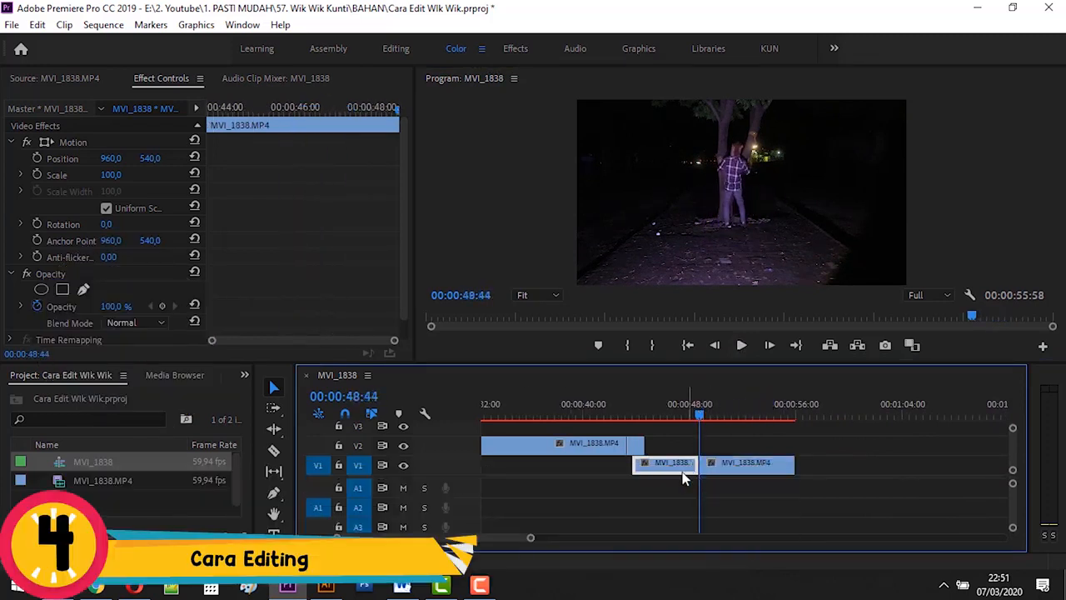
{"action": "key", "text": "Delete"}
Step: Move the remaining V1 clip back beneath the held segment so that it starts at 00:00:43:56
{"action": "left_click_drag", "start_coordinate": [732, 464], "coordinate": [661, 464]}
{"action": "left_click", "coordinate": [631, 416]}
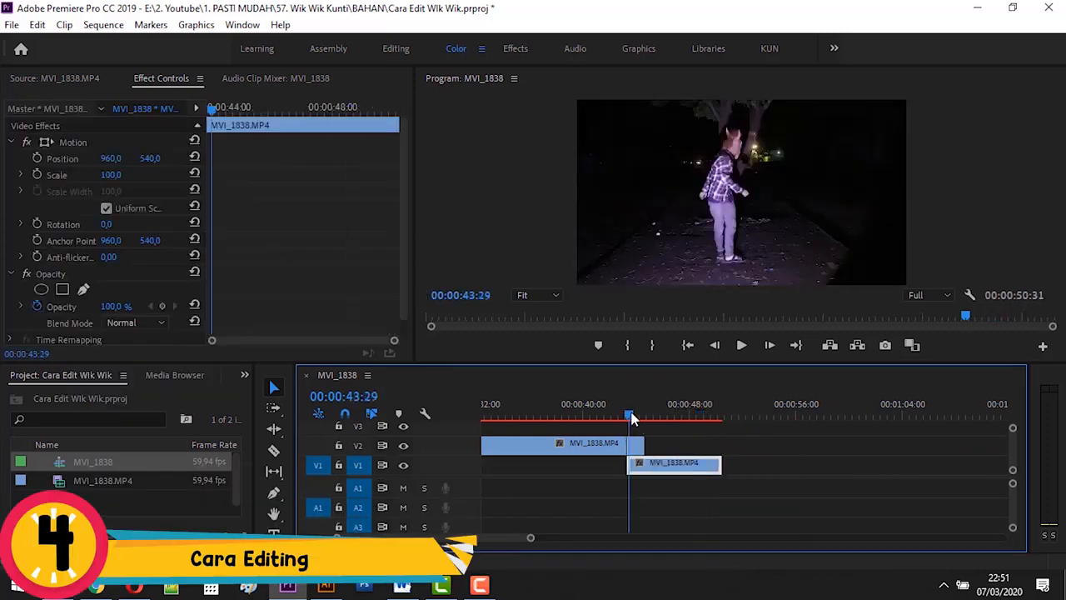
{"action": "key", "text": "="}
{"action": "left_click_drag", "start_coordinate": [783, 465], "coordinate": [794, 470]}
Step: Play the sequence from 00:00:43:56 to check the transition into the repositioned V1 clip
{"action": "left_click", "coordinate": [765, 414]}
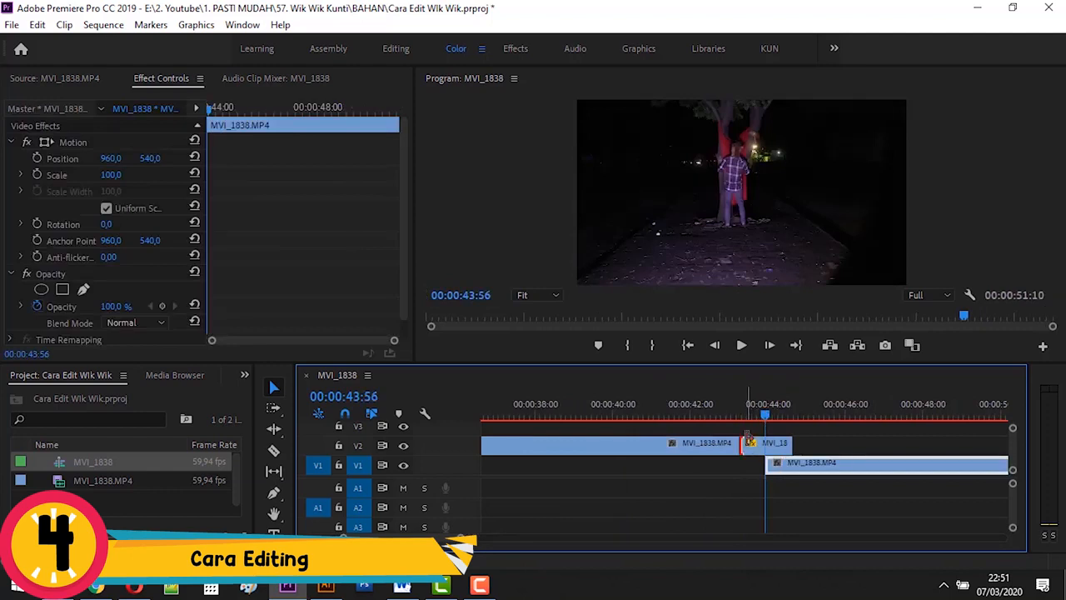
{"action": "left_click", "coordinate": [746, 439]}
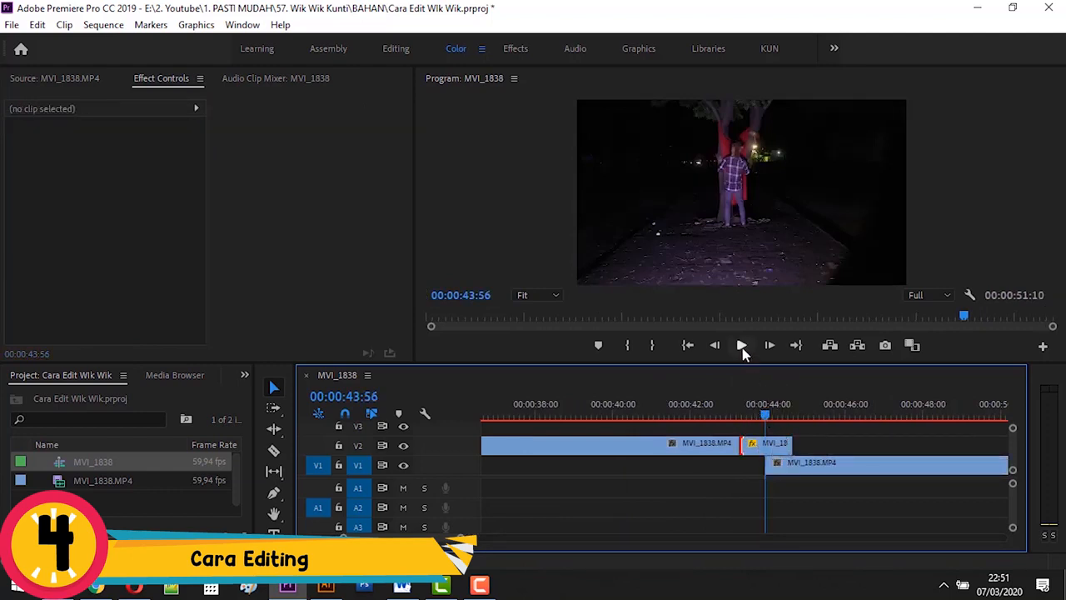
{"action": "left_click", "coordinate": [742, 346]}
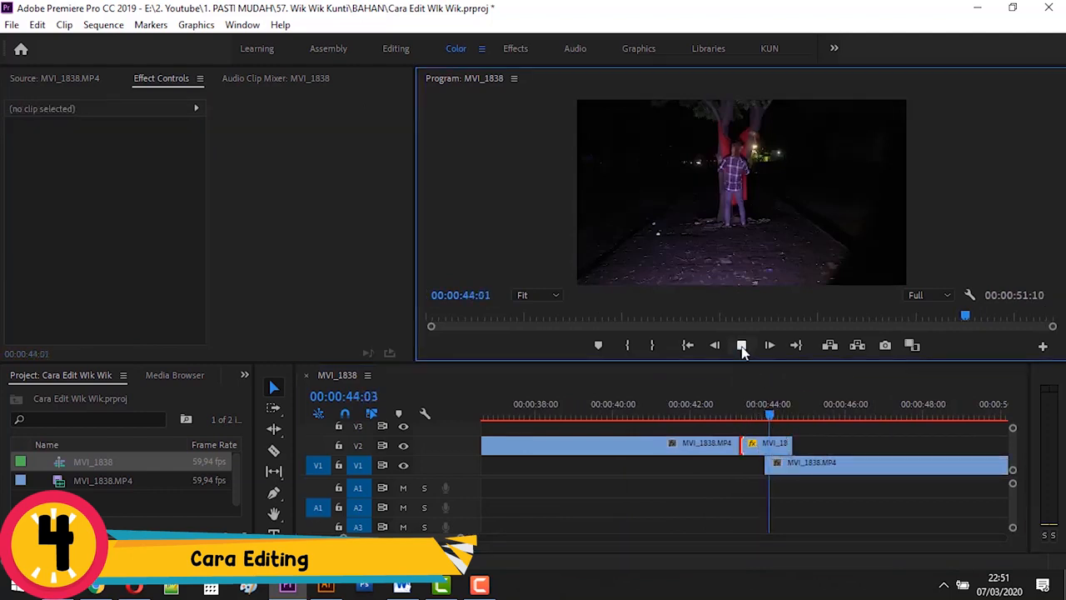